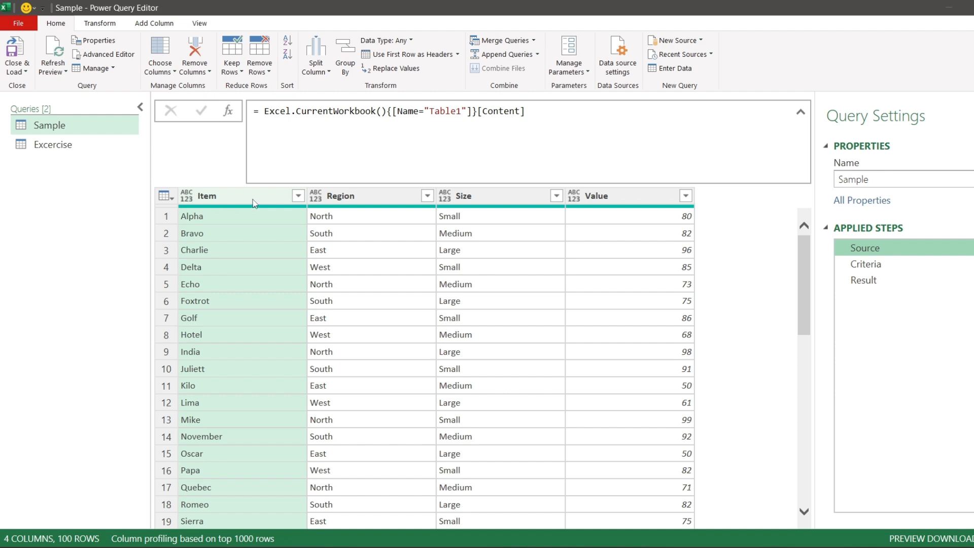
Step: Examine the Sample query's Source columns, the Region and Size pairs in its Criteria step, and the formula and rows of its Result step
left_click(383, 195)
left_click(495, 194)
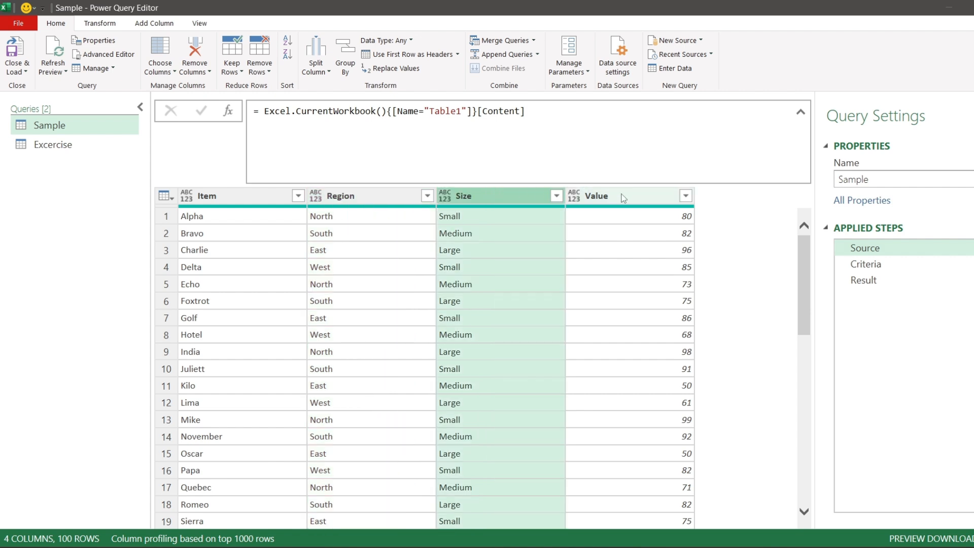
left_click(635, 196)
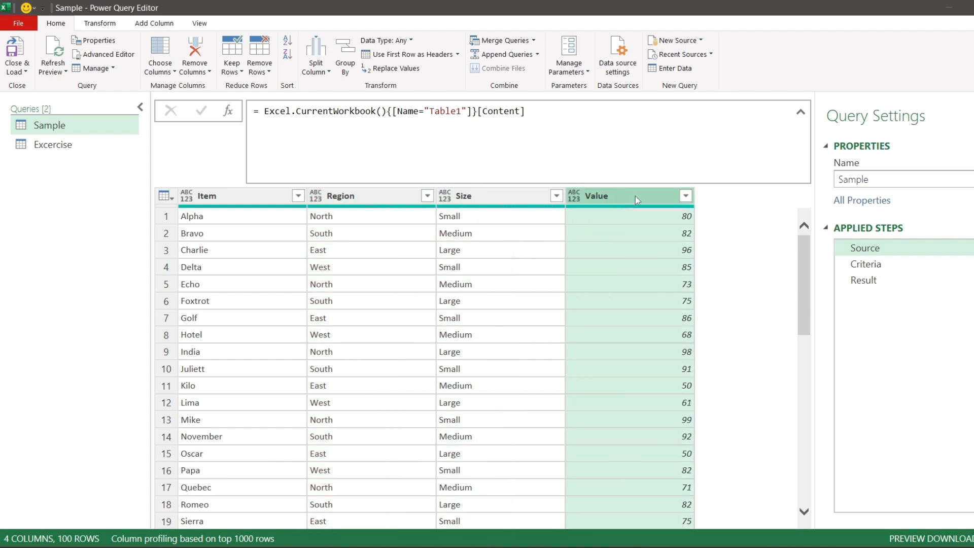
left_click(875, 264)
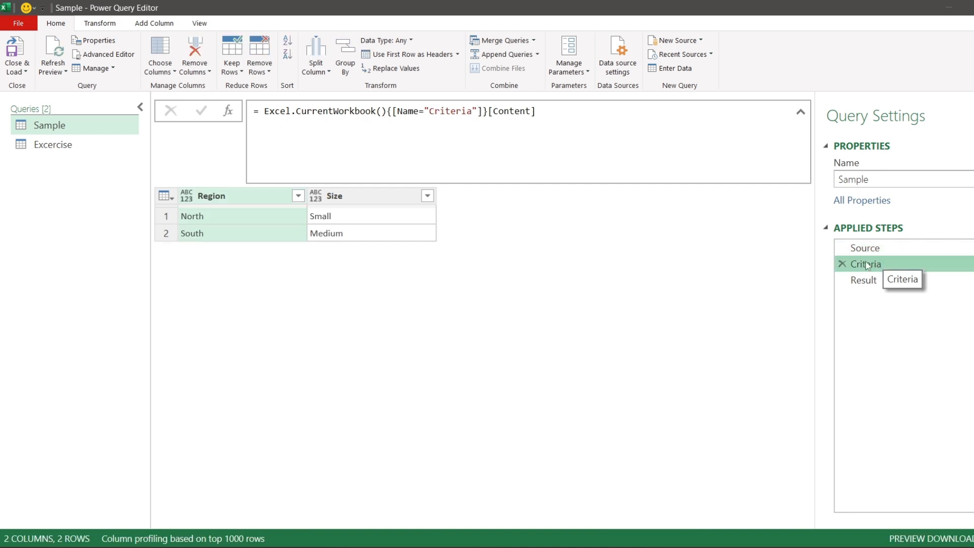
left_click(254, 199)
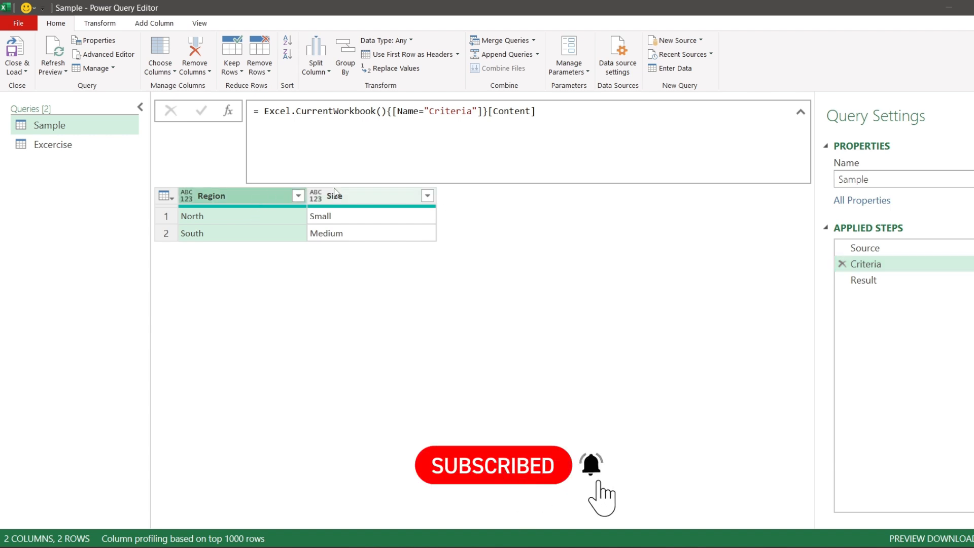
left_click(374, 197)
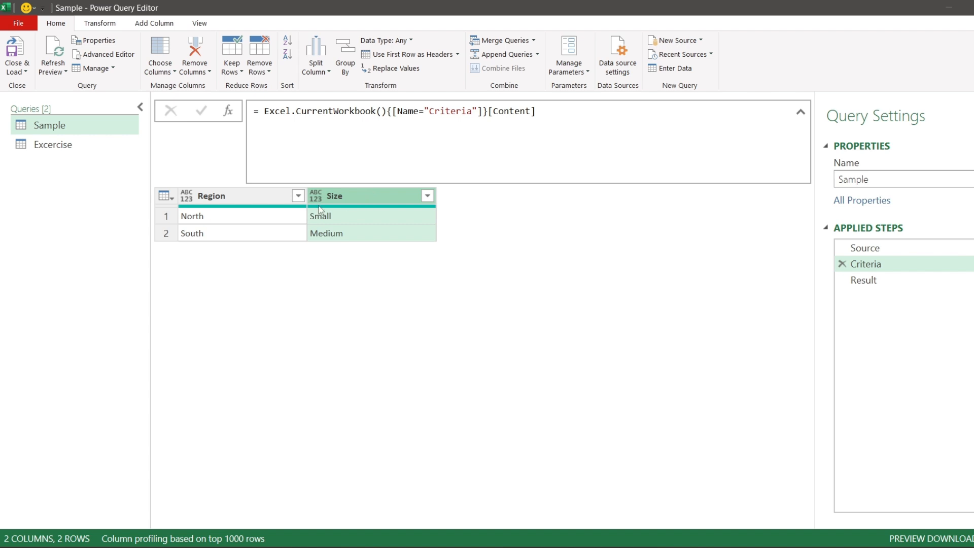
left_click(281, 220)
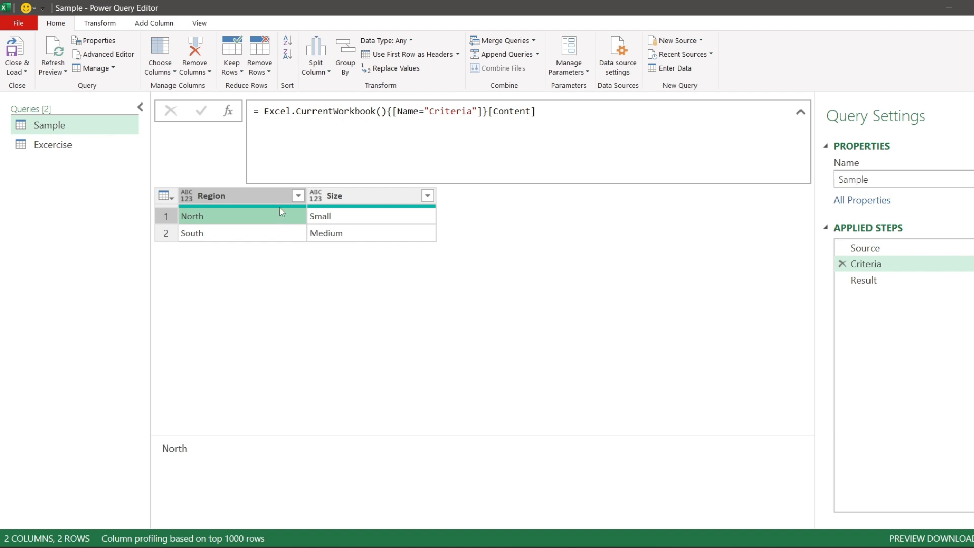
left_click(372, 214)
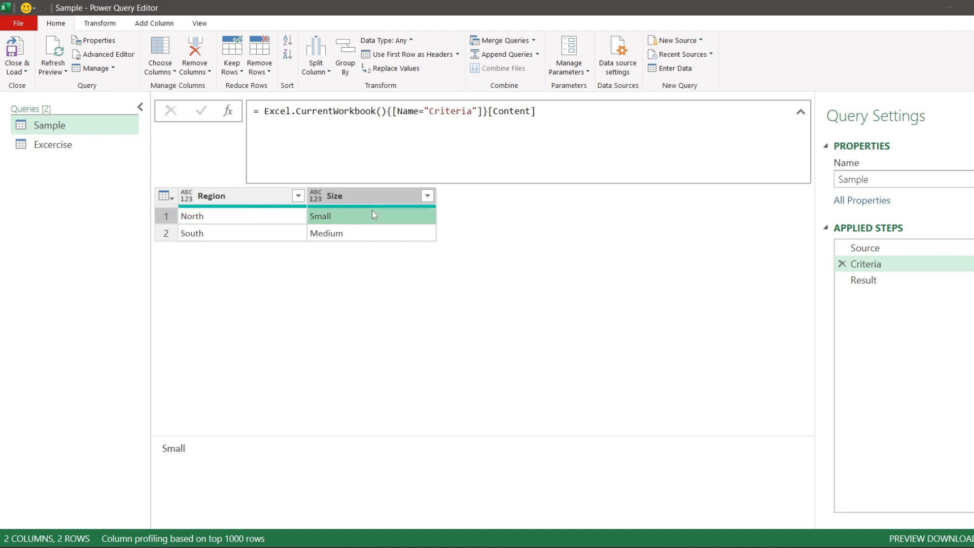
left_click(265, 234)
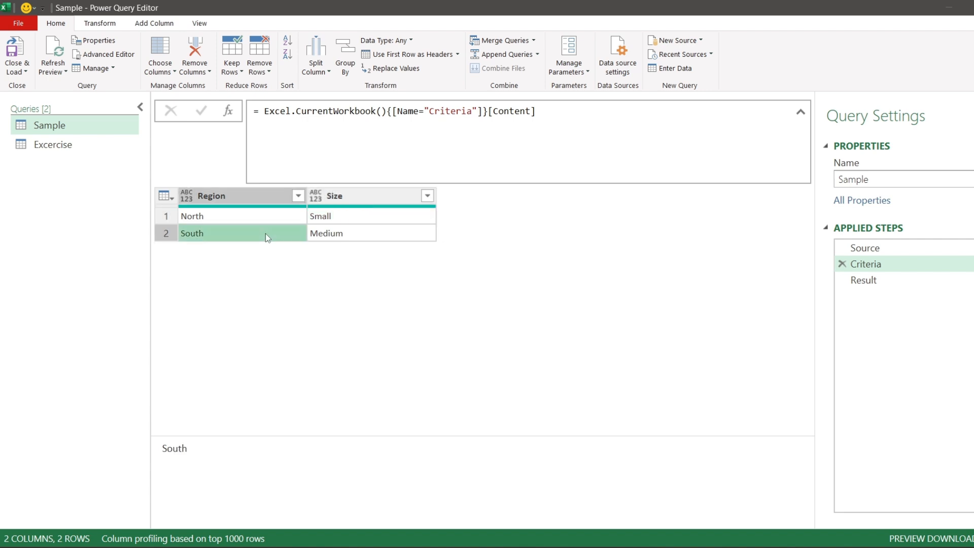
left_click(391, 234)
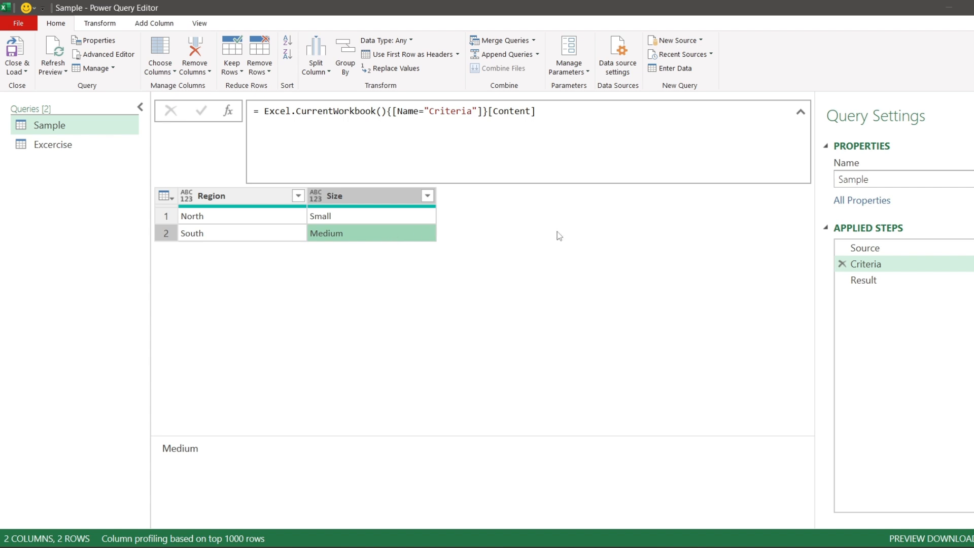
left_click(874, 280)
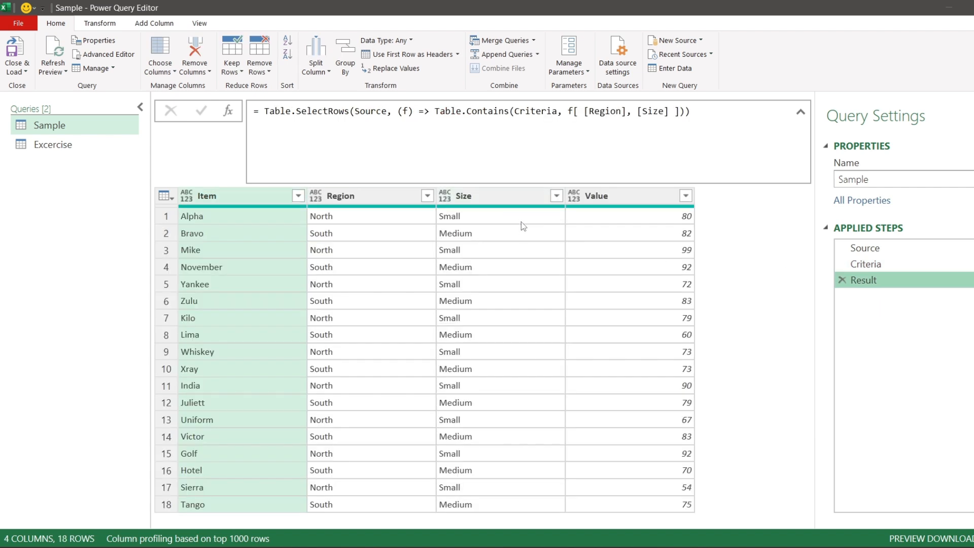
Step: In the Excercise query, add a custom step after Criteria with the formula = Source
left_click(71, 149)
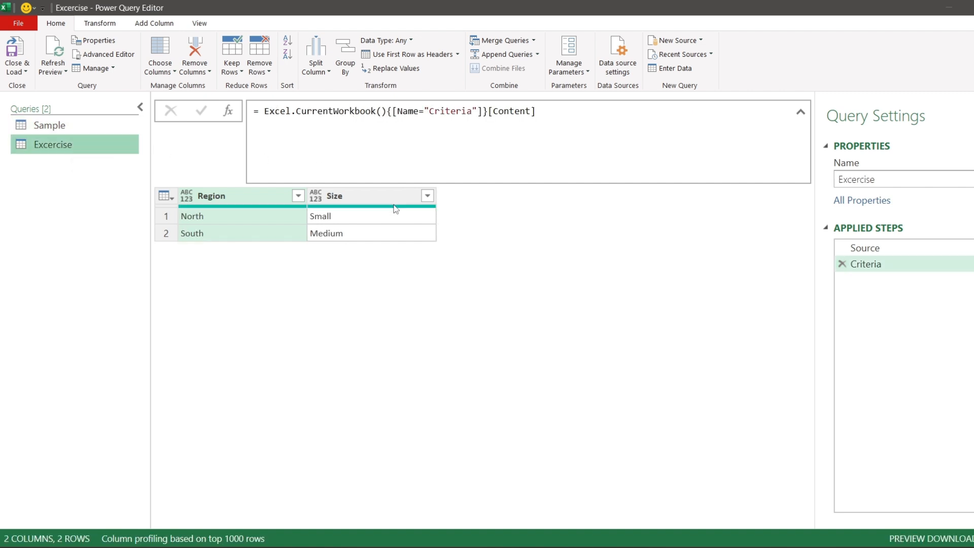
left_click_drag(865, 247, 872, 252)
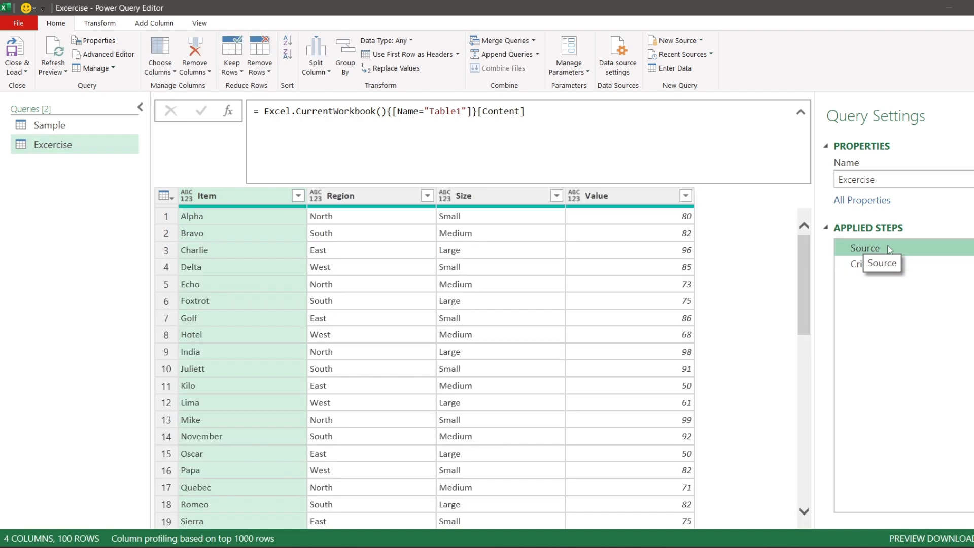
left_click(880, 266)
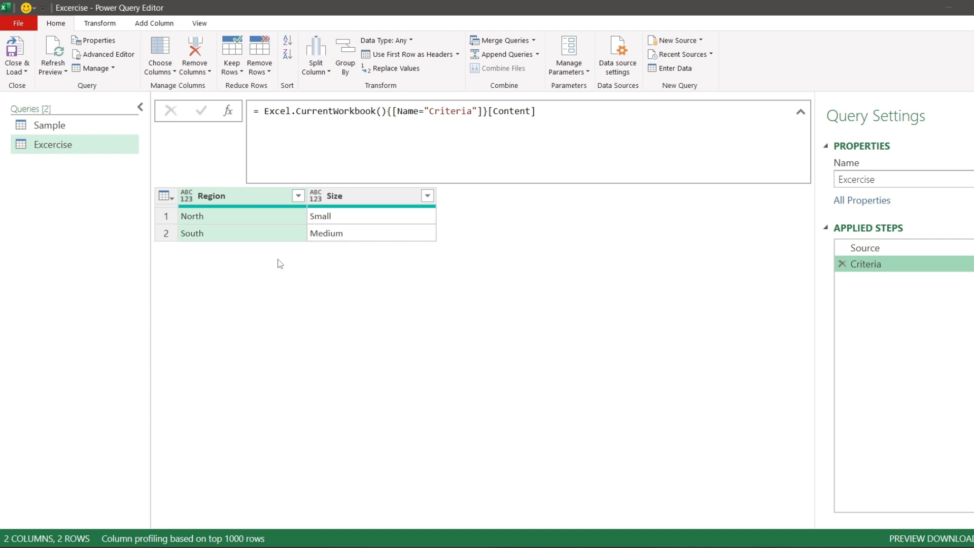
left_click(227, 112)
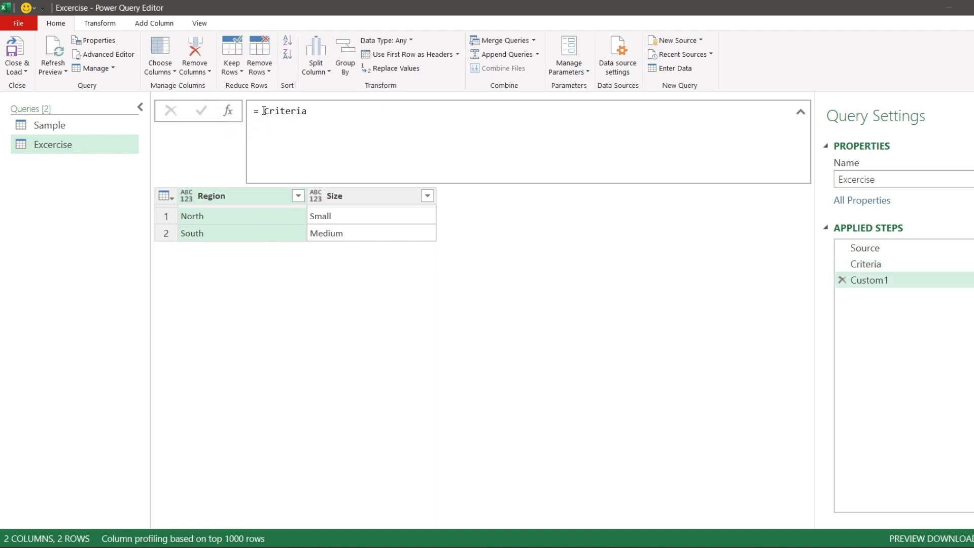
double_click(318, 108)
type("Source")
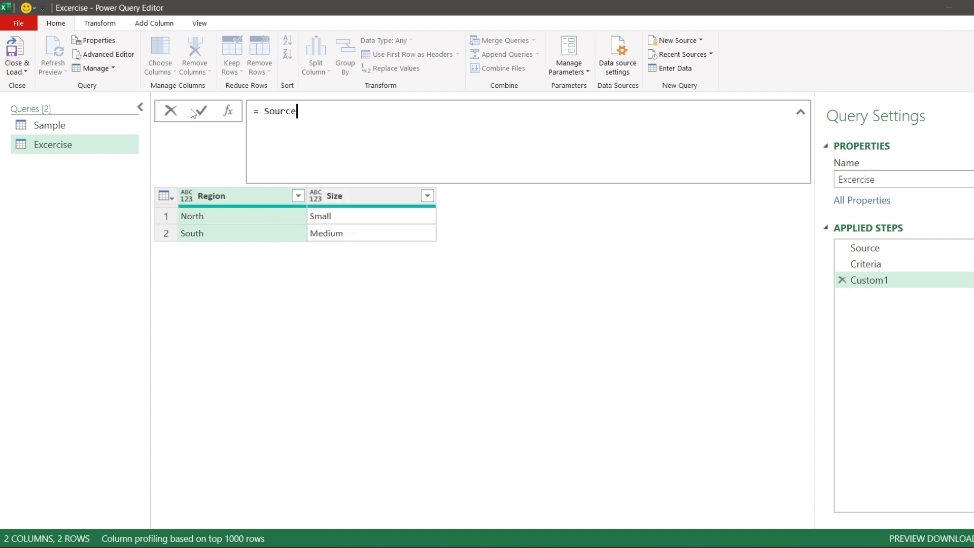
left_click(201, 112)
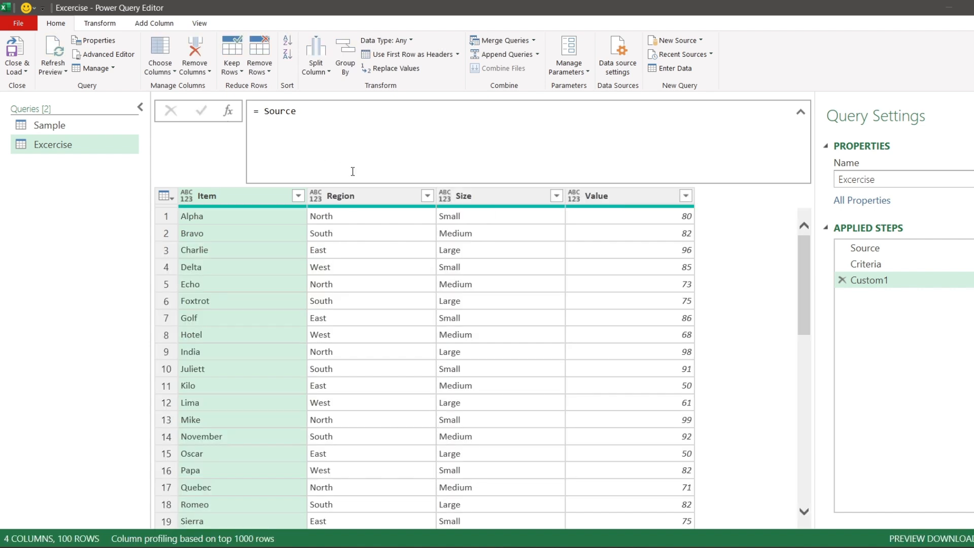
Step: Filter the Region column to keep only North and South
left_click(427, 196)
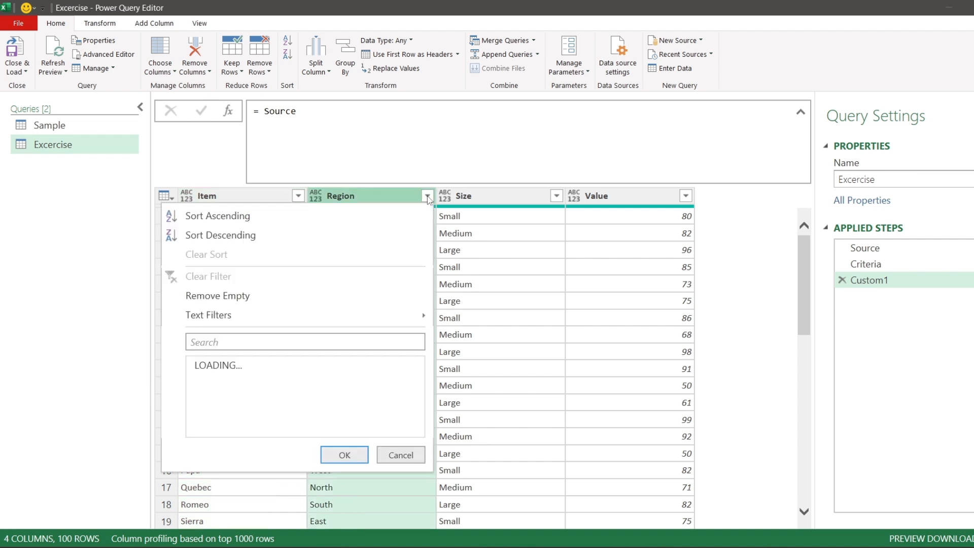
left_click(199, 366)
left_click(200, 397)
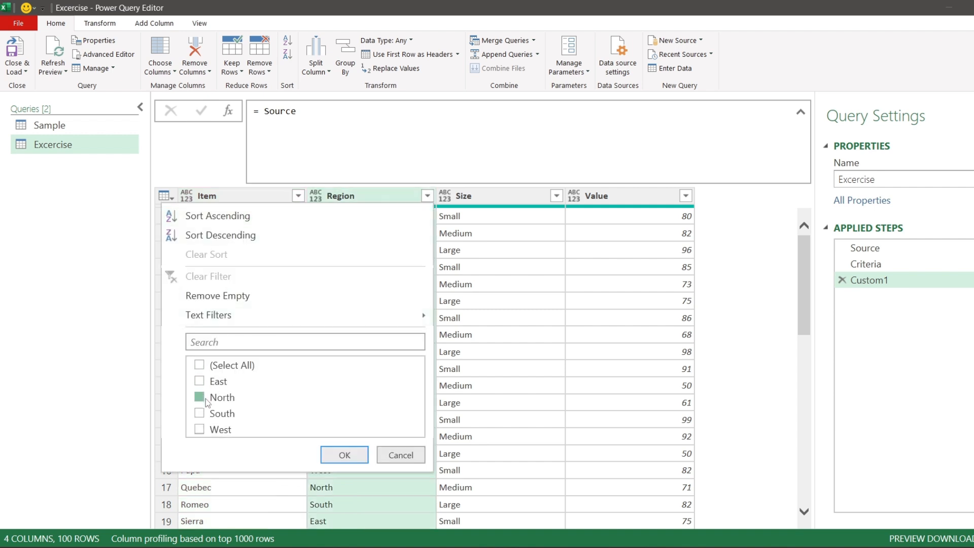
left_click(199, 413)
left_click(358, 456)
Step: Filter the Size column to keep only Medium and Small
left_click(557, 196)
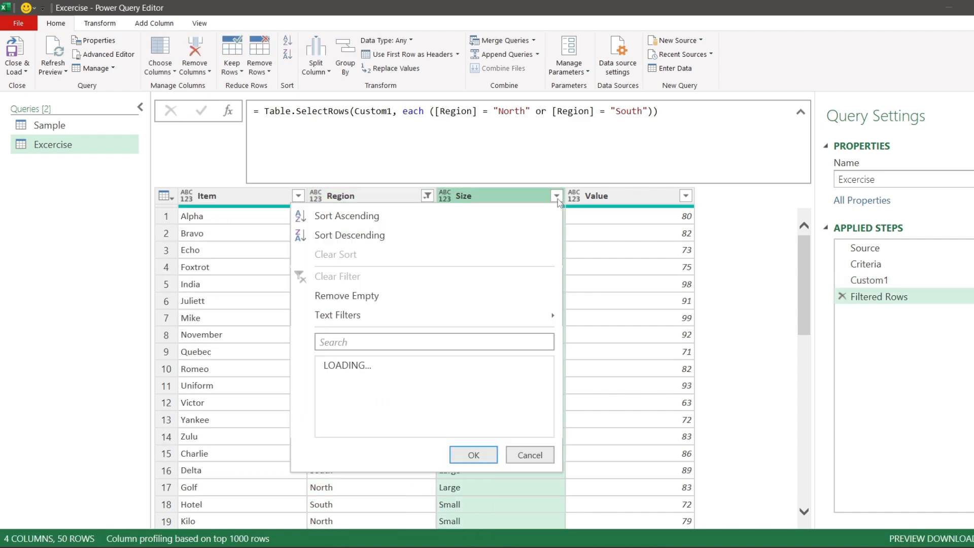
left_click(329, 365)
left_click(329, 398)
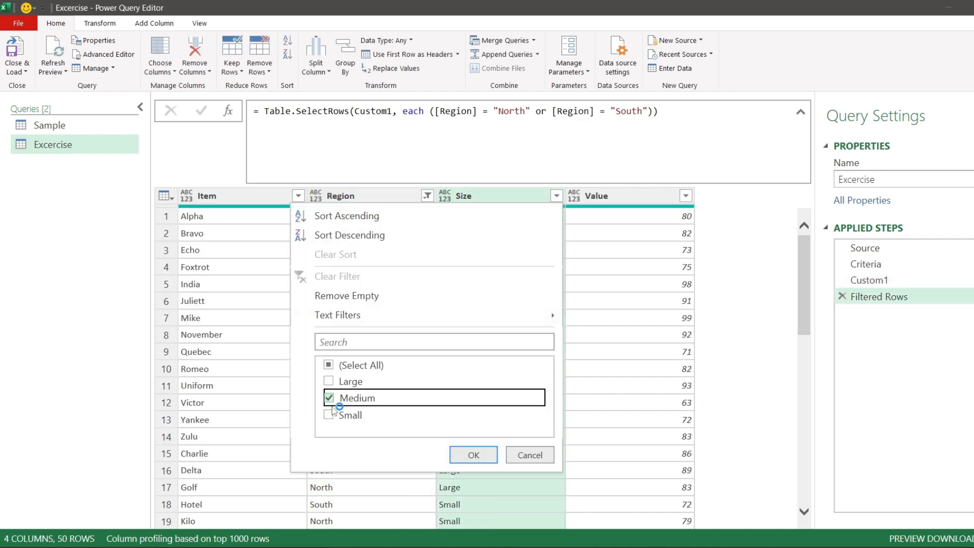
left_click(329, 415)
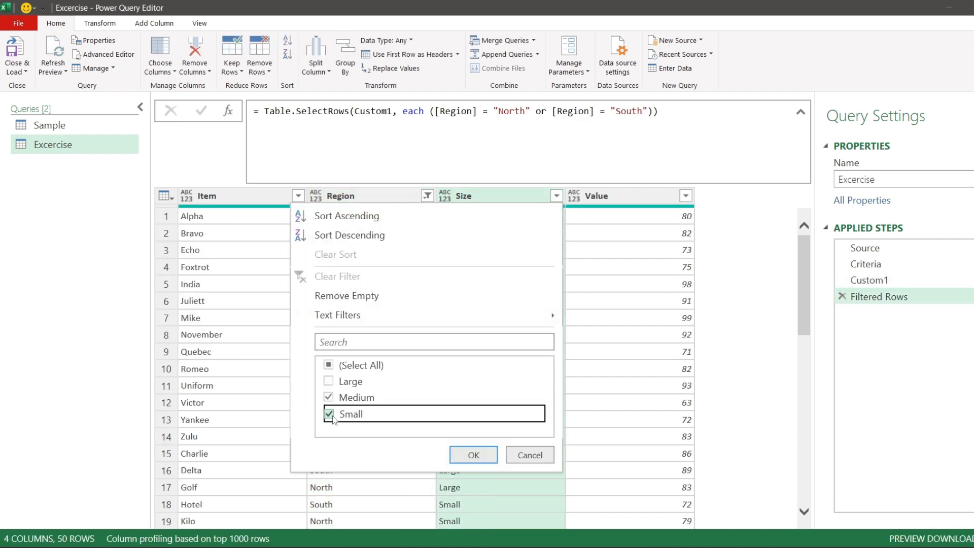
left_click(482, 456)
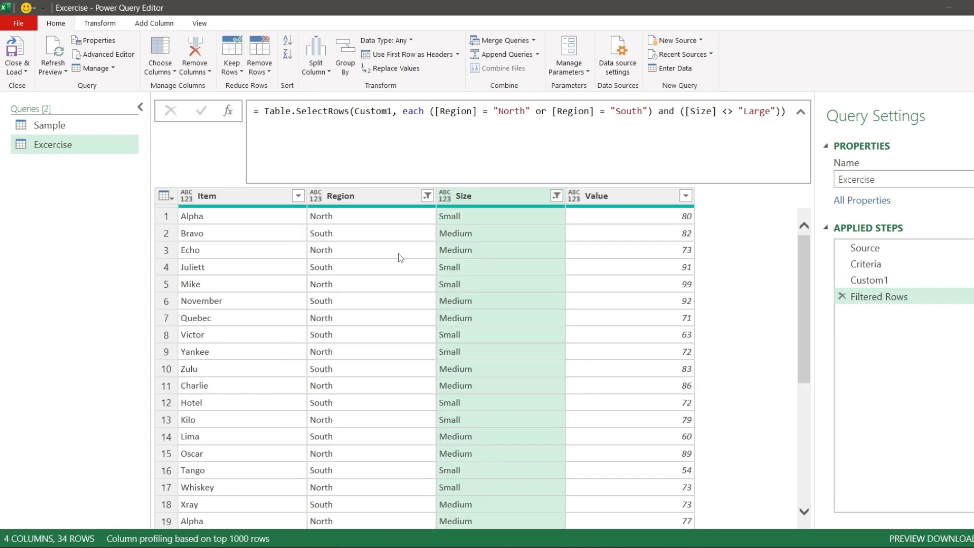
Step: Compare the Region and Size pairs in the Criteria step with the rows kept by Filtered Rows, such as the Echo row
left_click(866, 264)
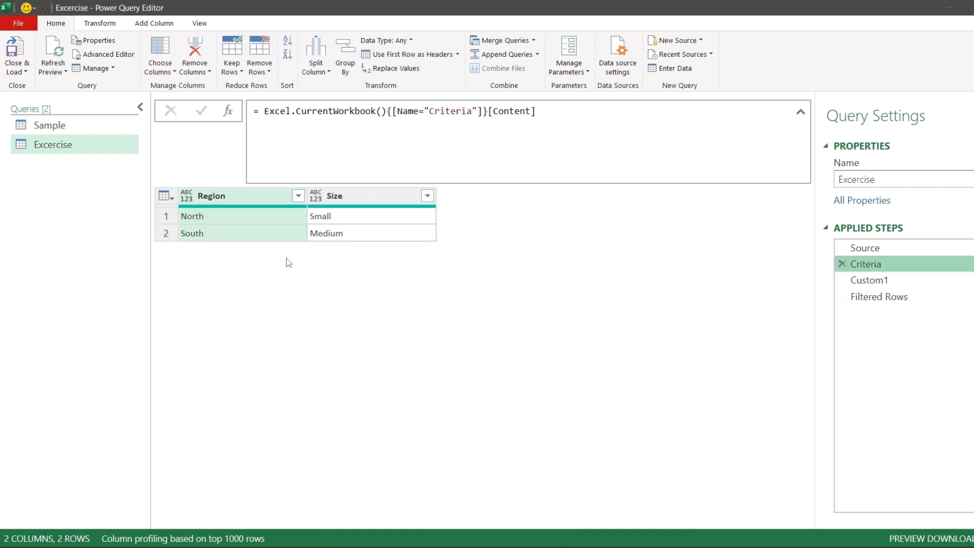
left_click(251, 219)
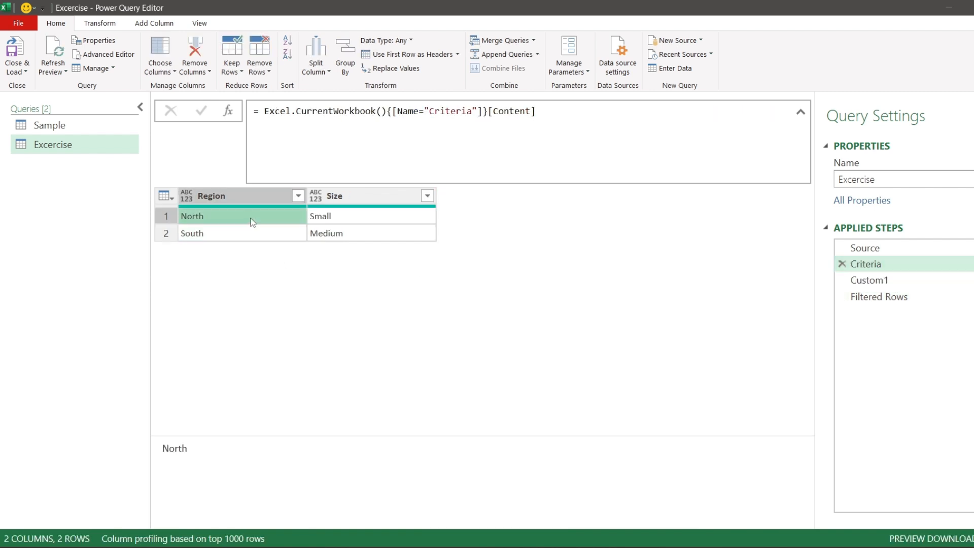
left_click(365, 219)
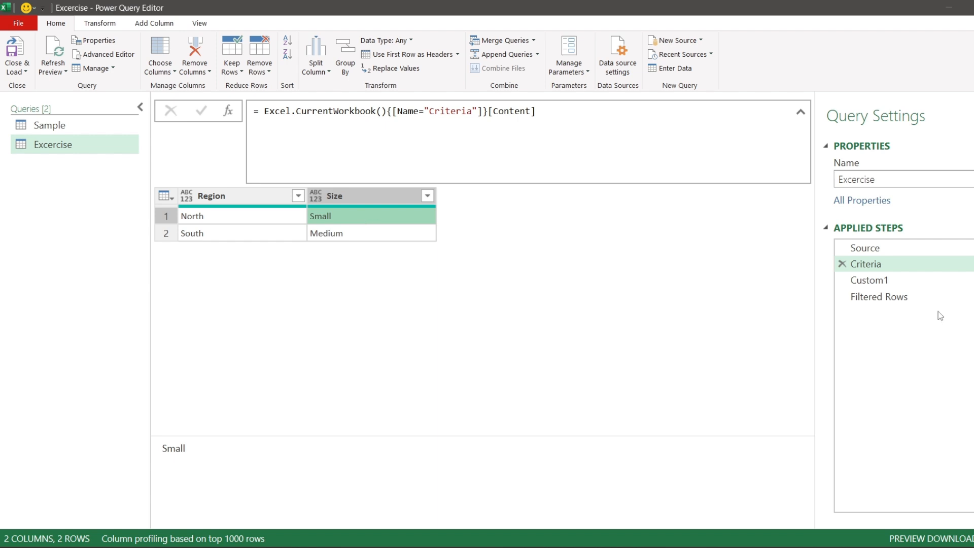
left_click(909, 299)
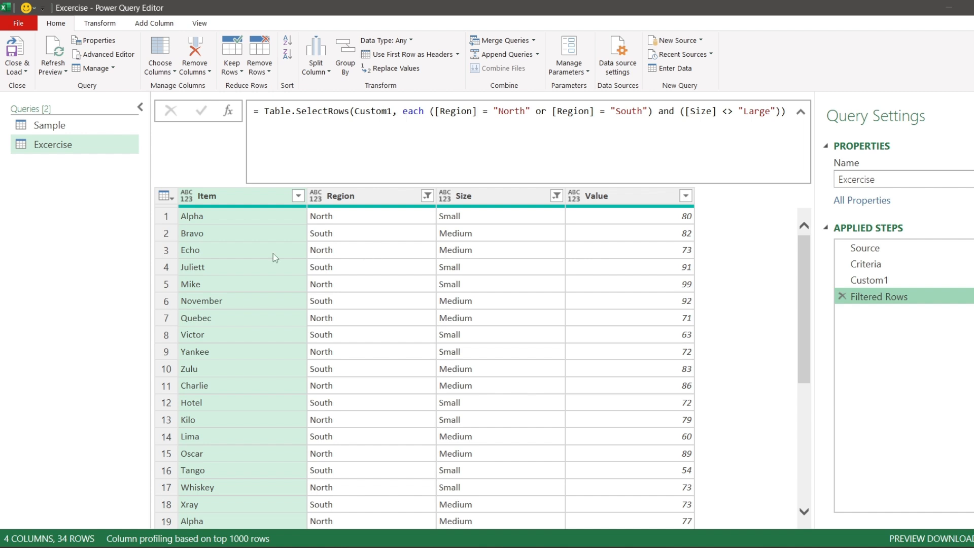
left_click(158, 252)
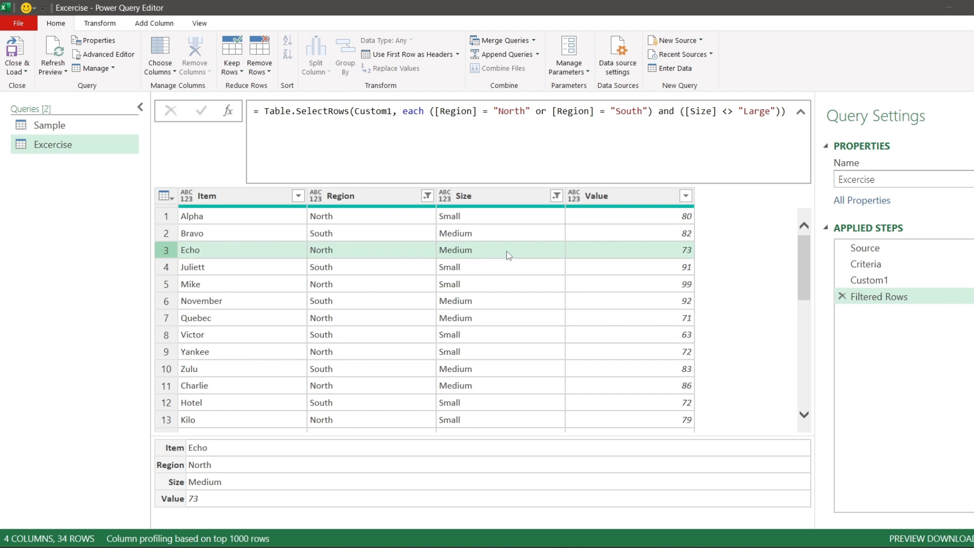
left_click(860, 265)
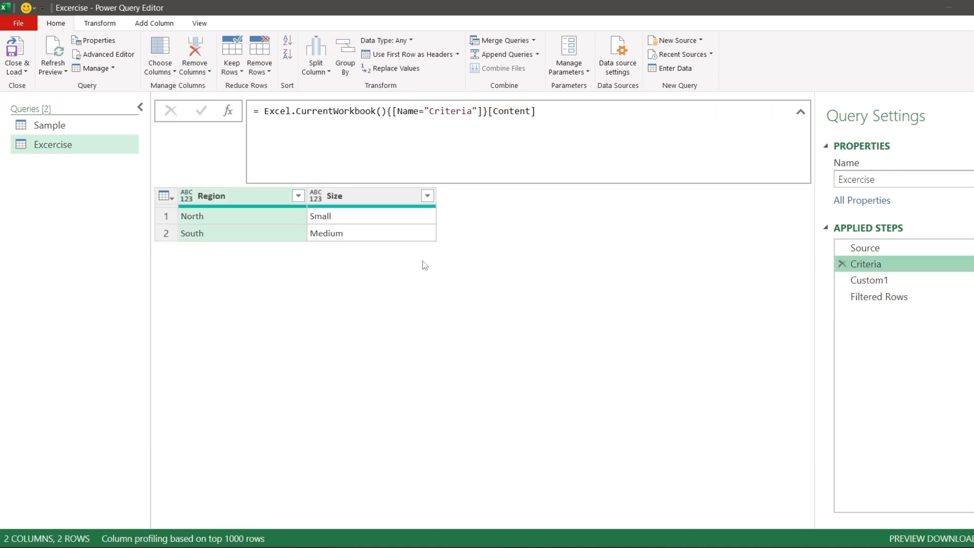
left_click(257, 217)
left_click(384, 233)
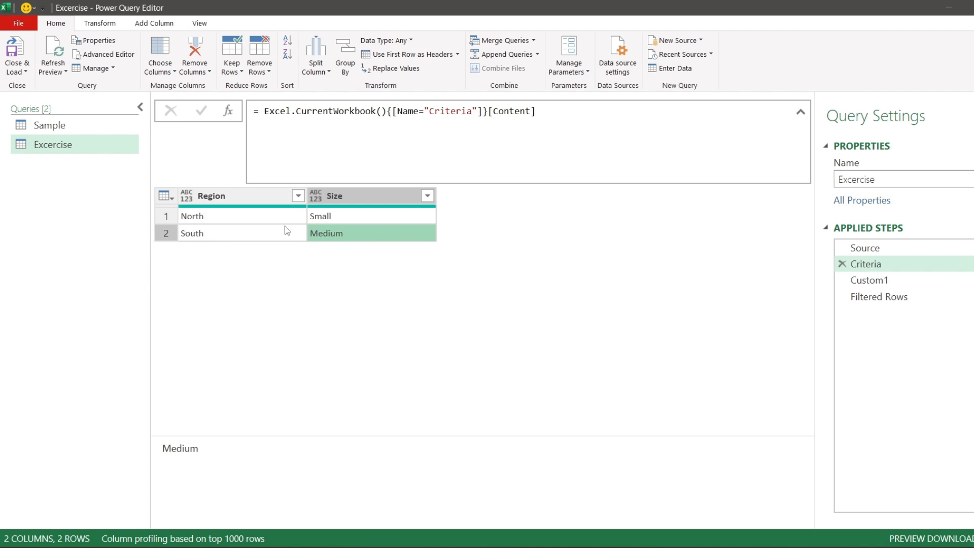
Step: Inspect the conditions in the Filtered Rows formula and delete that step from the Excercise query
left_click(858, 297)
left_click_drag(430, 113, 789, 112)
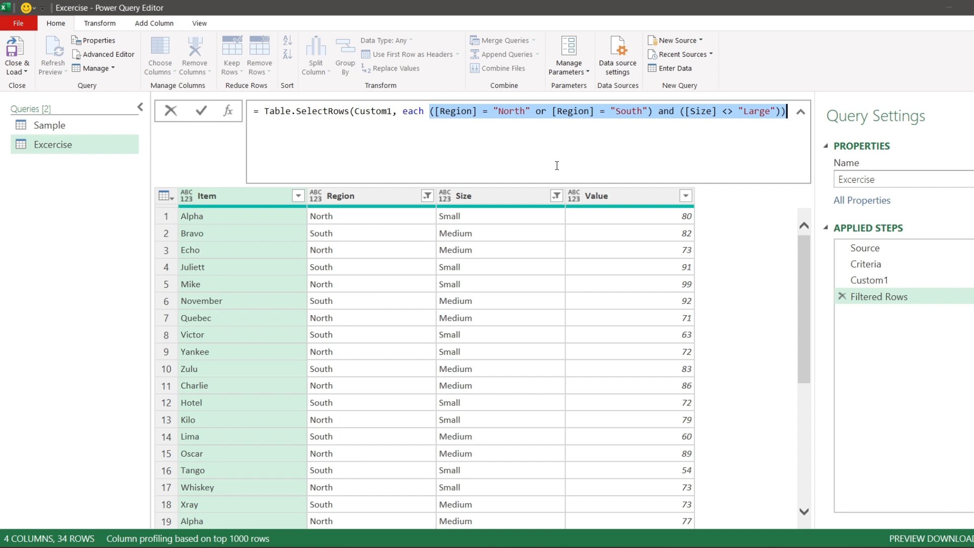
left_click(846, 321)
left_click(843, 298)
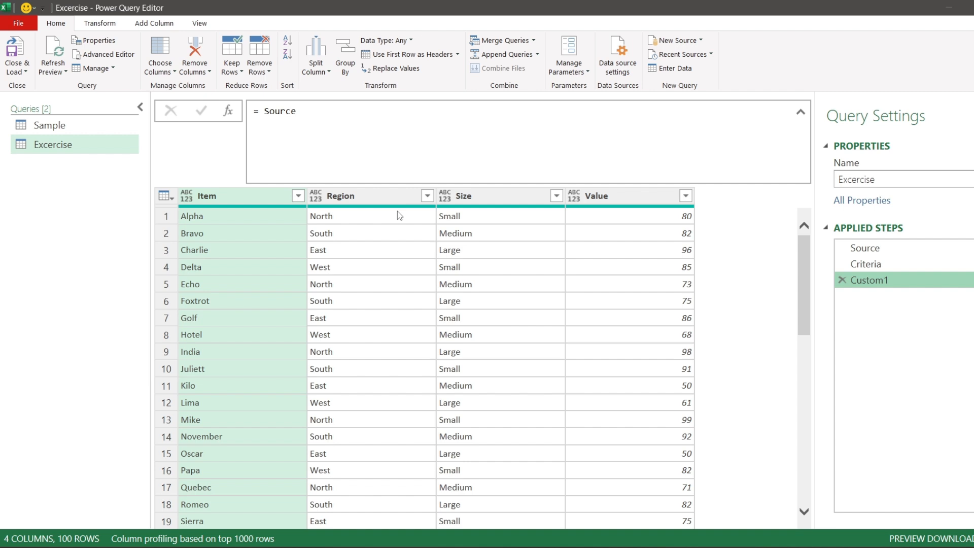
left_click(731, 211)
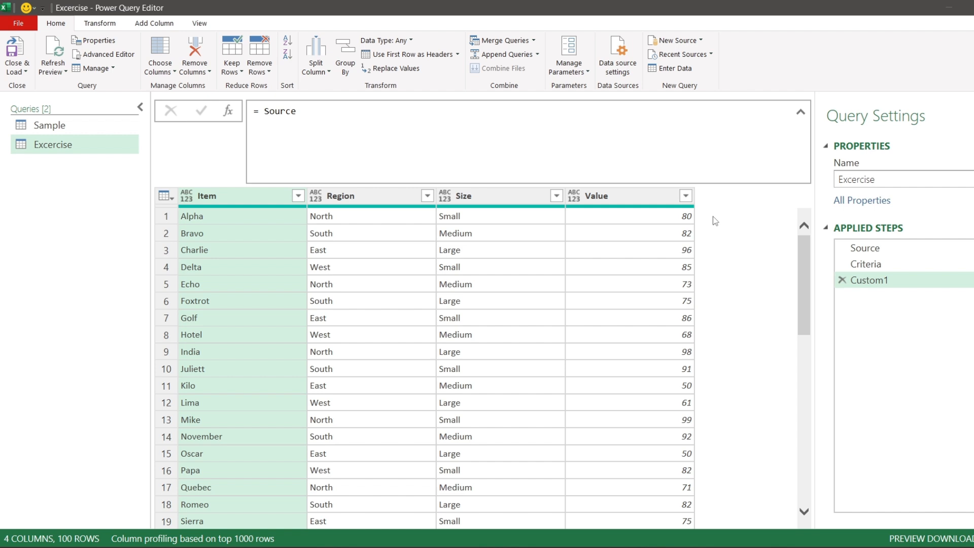
Step: Wrap Source in the Custom1 formula with Table.AddColumn, naming the new column "Check" and starting its generator with each
left_click(259, 110)
type("Table.AddColumn")
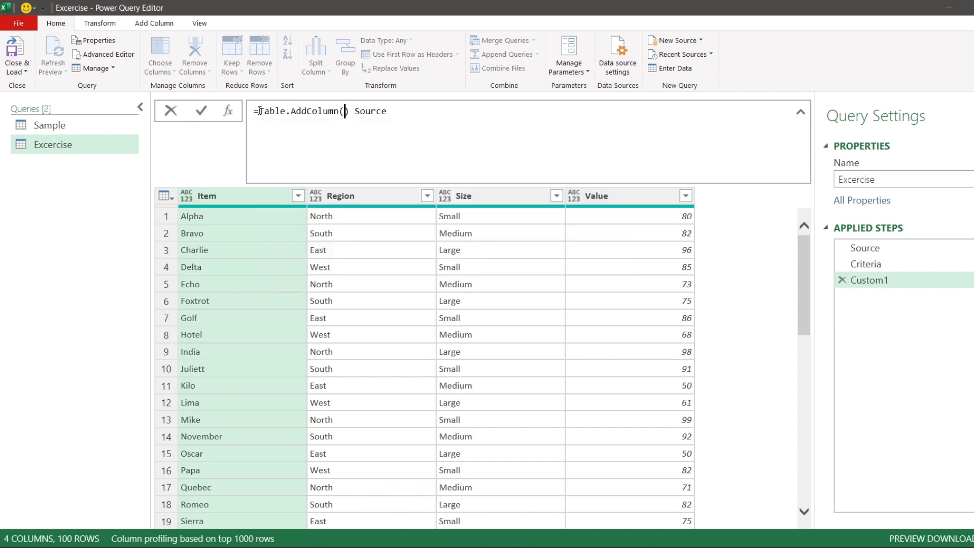
type("(")
key("Delete")
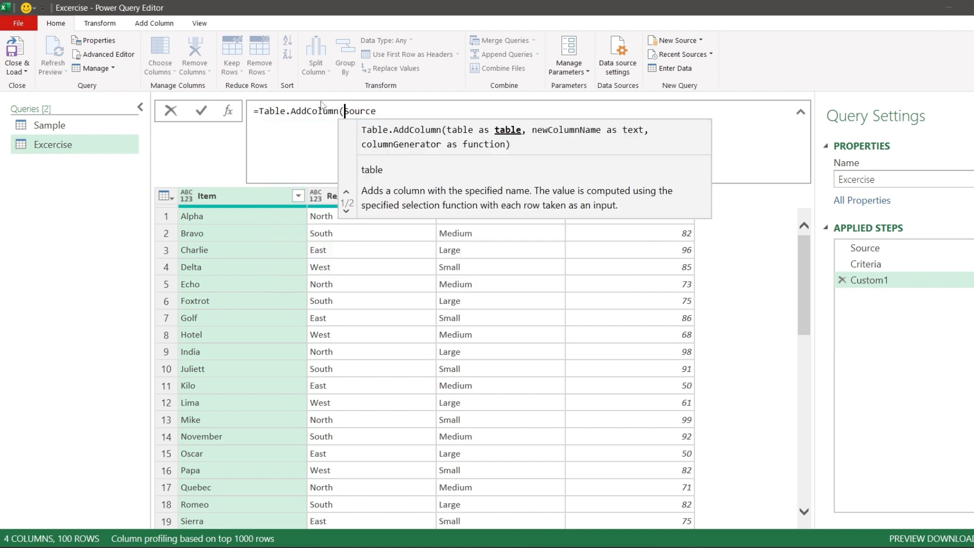
double_click(365, 113)
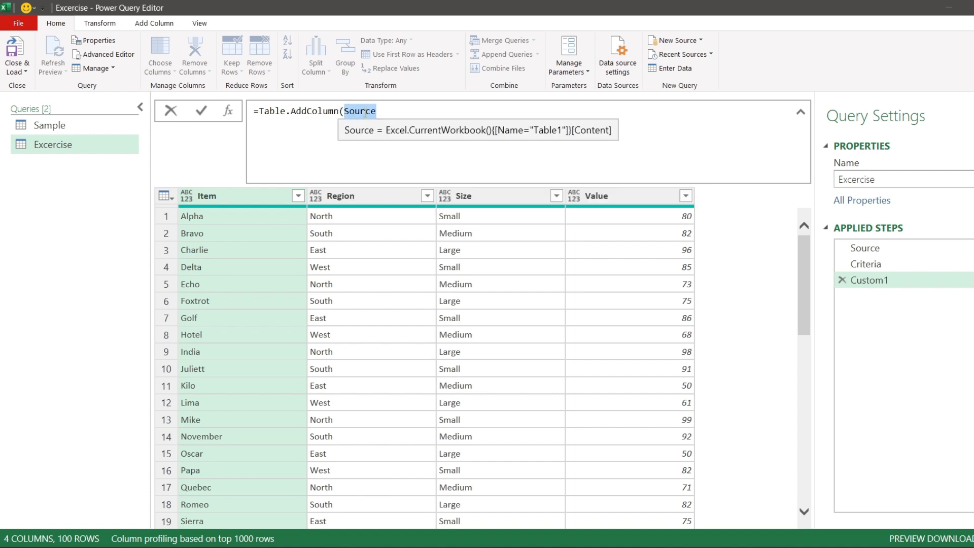
left_click(395, 111)
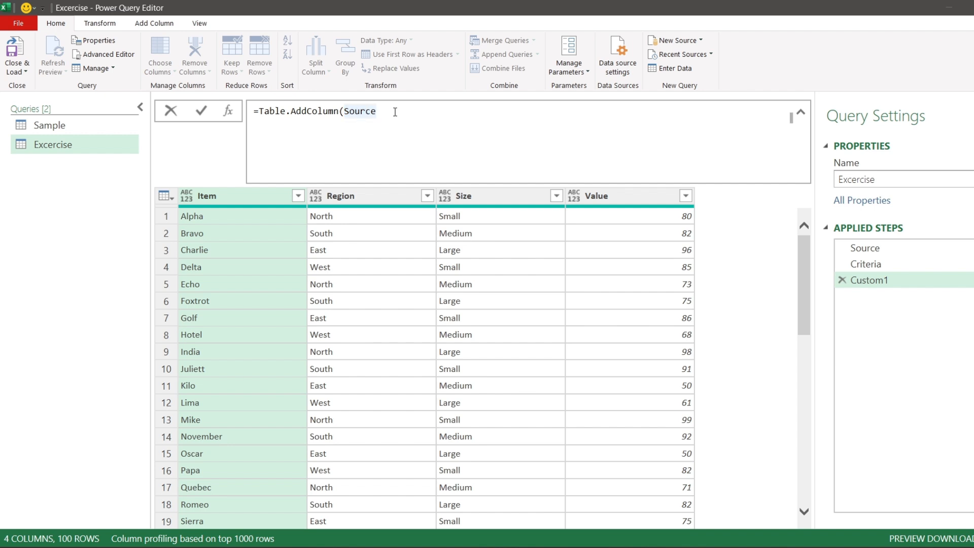
type(",")
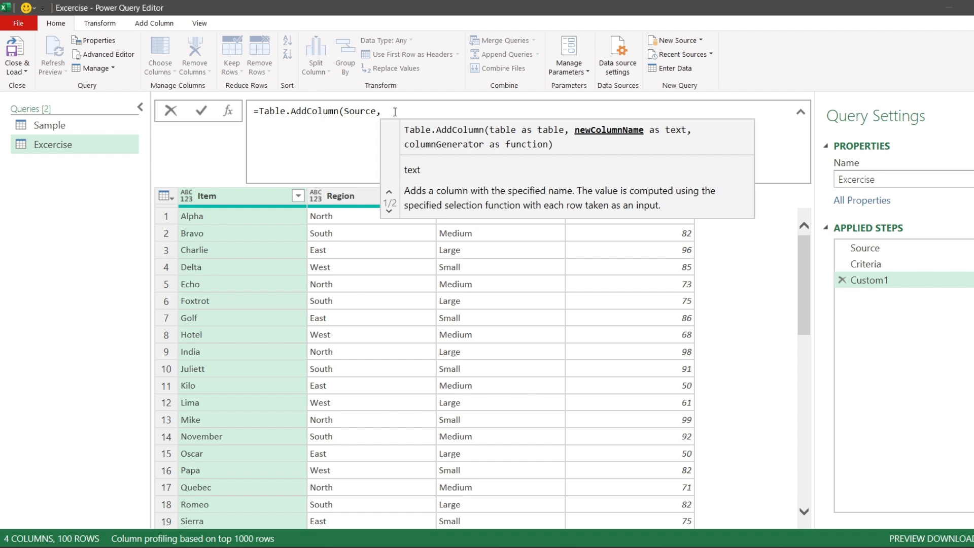
type(" \"Check")
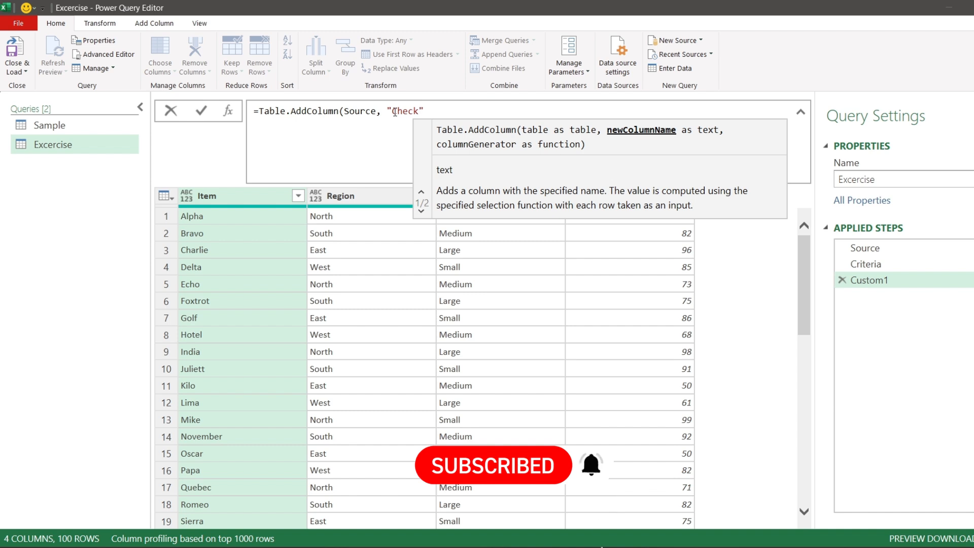
type("\"")
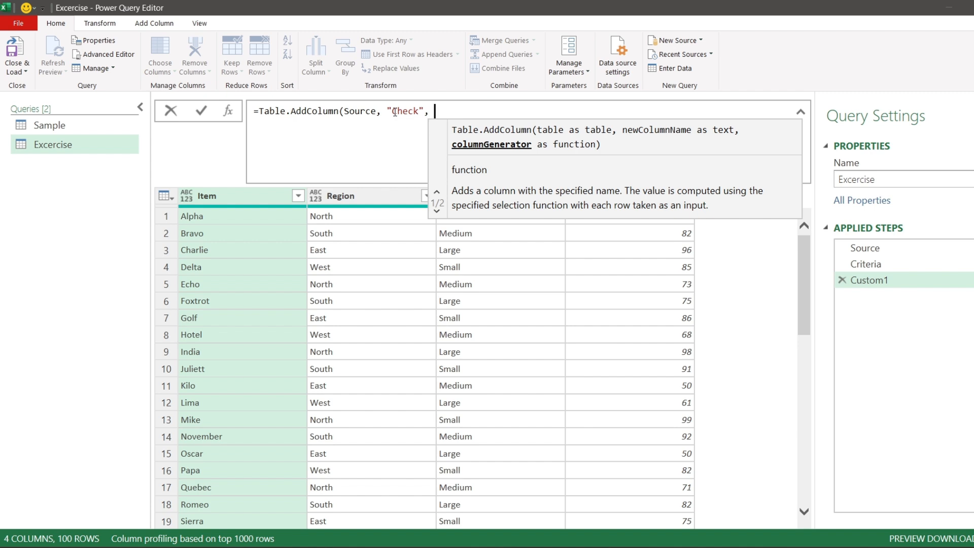
type("each")
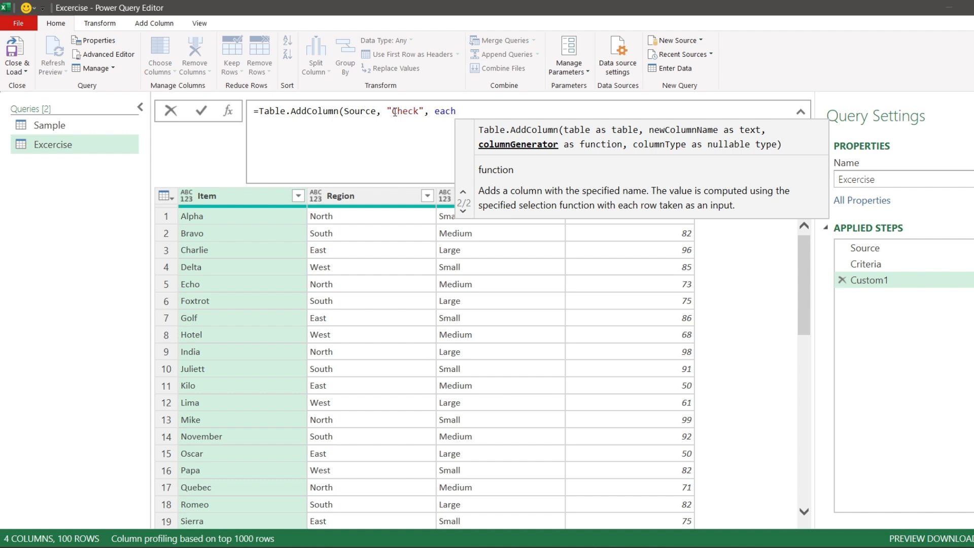
Step: Begin the column generator with Table.Contains, using Criteria as the table to look in
type("Table.C")
key("Tab")
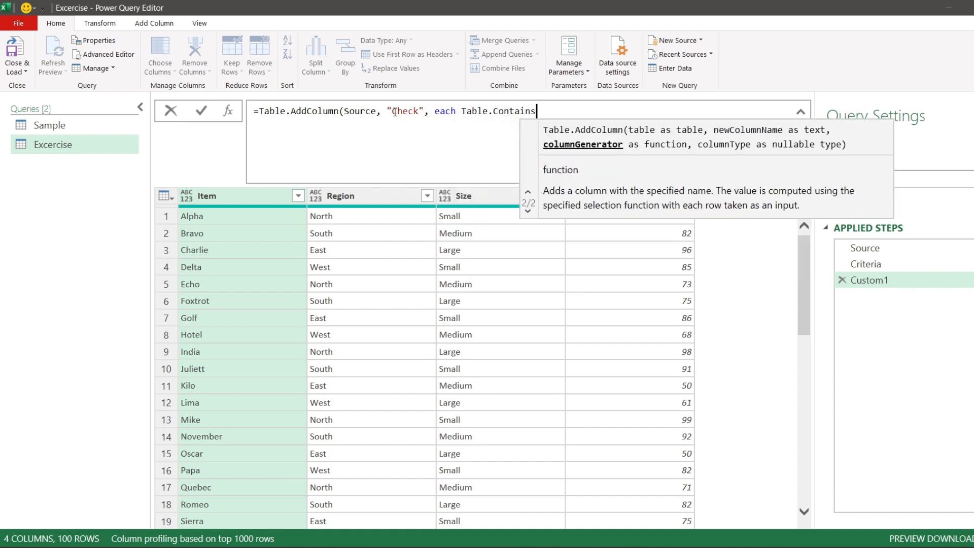
type("(")
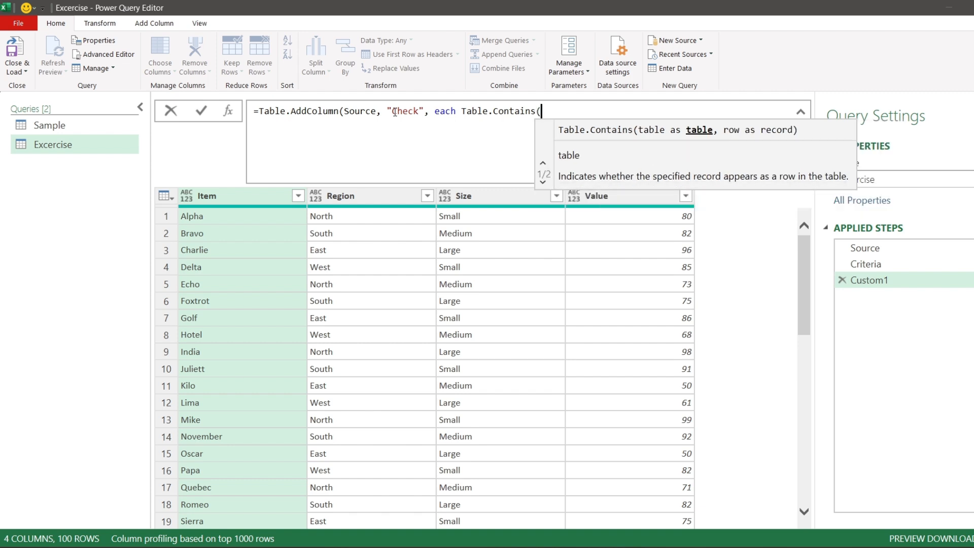
type(" Crit")
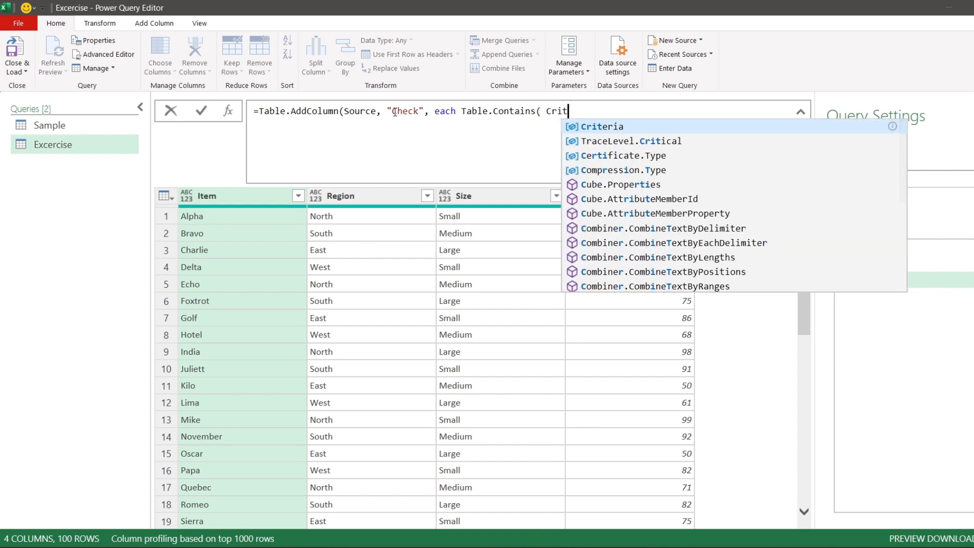
key("Tab")
type(",")
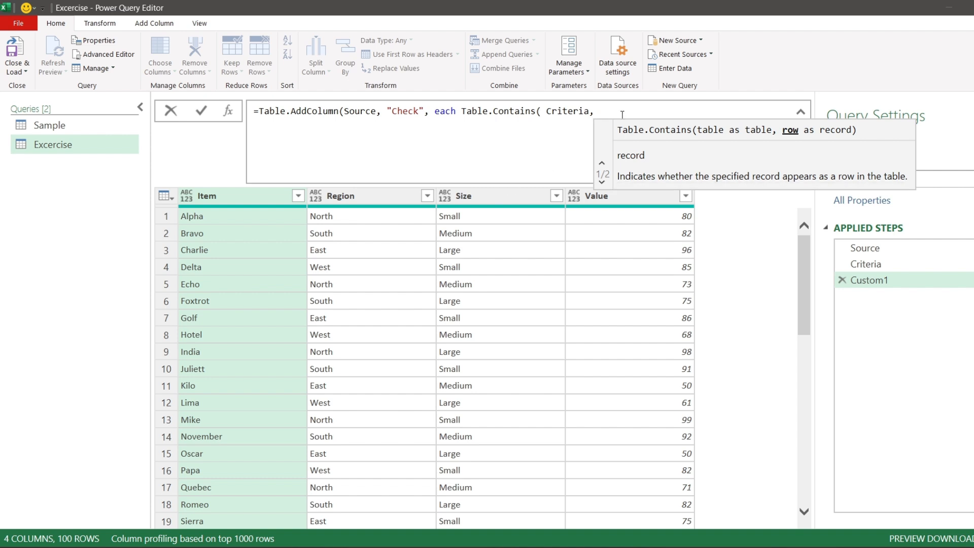
Step: Enter the record [ [Region], [Size] ] as the row argument of Table.Contains
type("[")
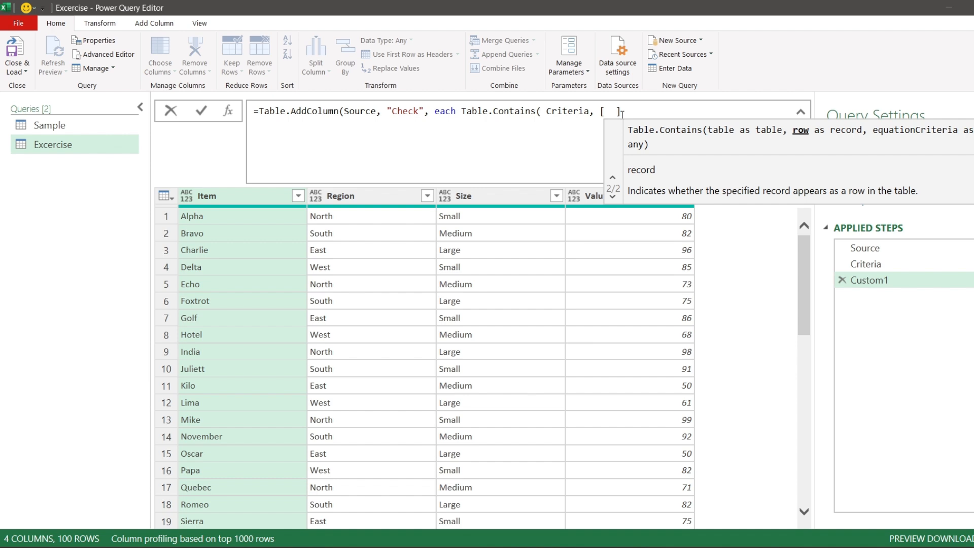
type("[")
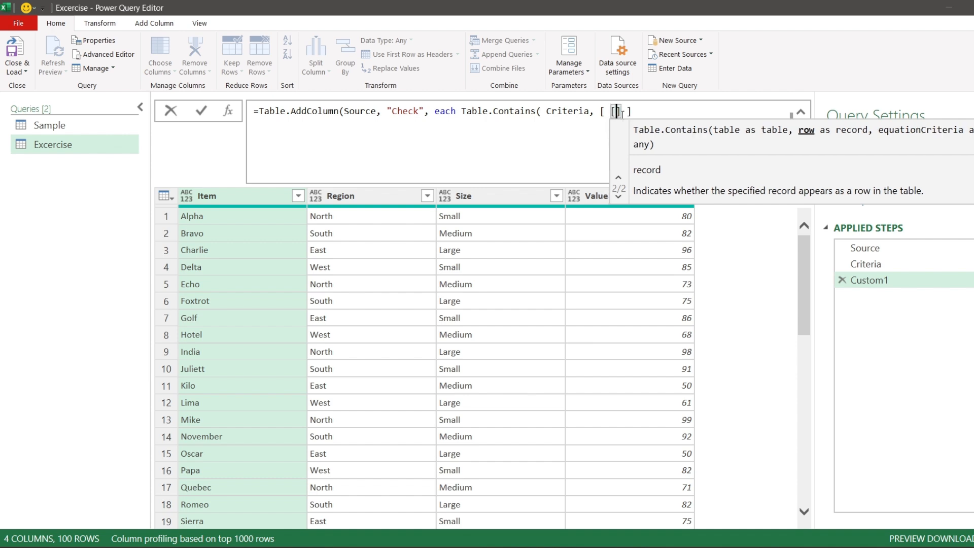
type("Region]")
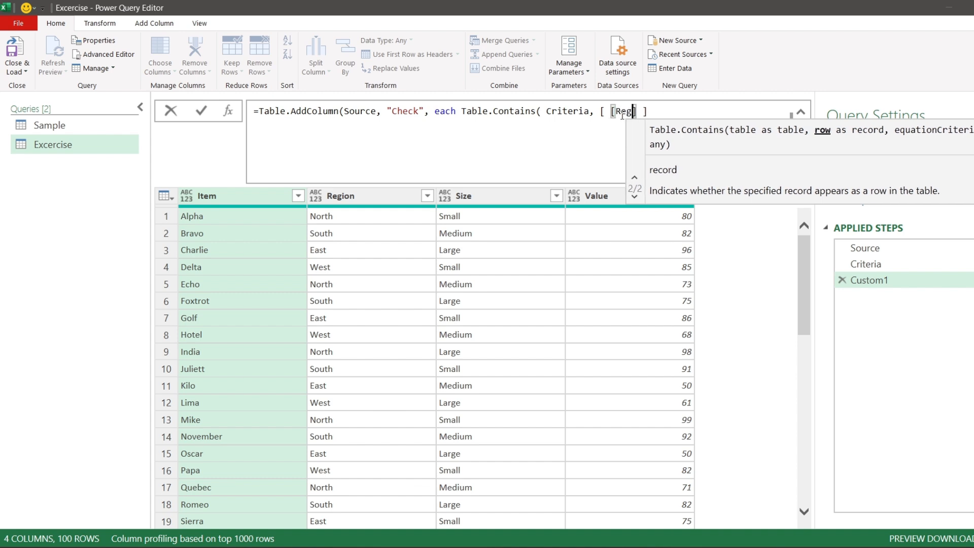
type(",")
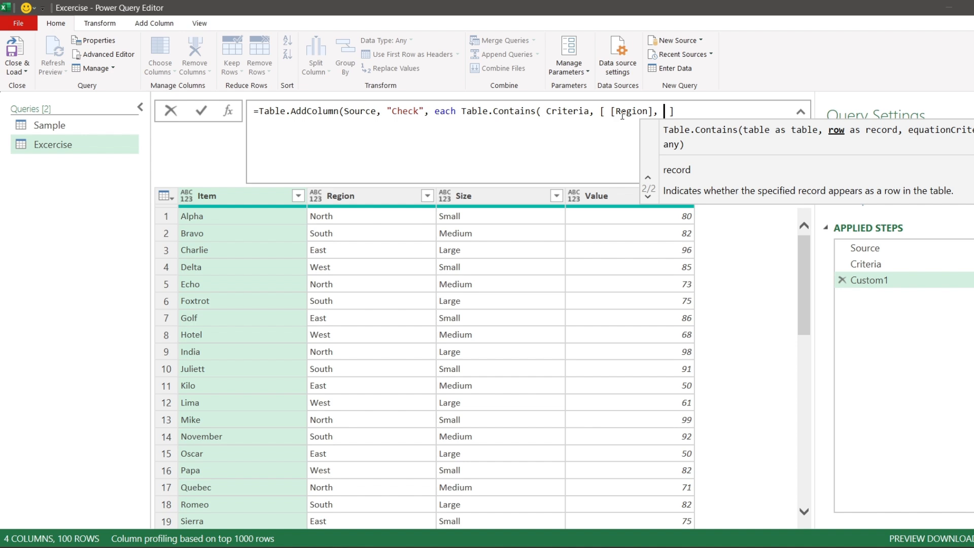
type(" [Size")
left_click(711, 111)
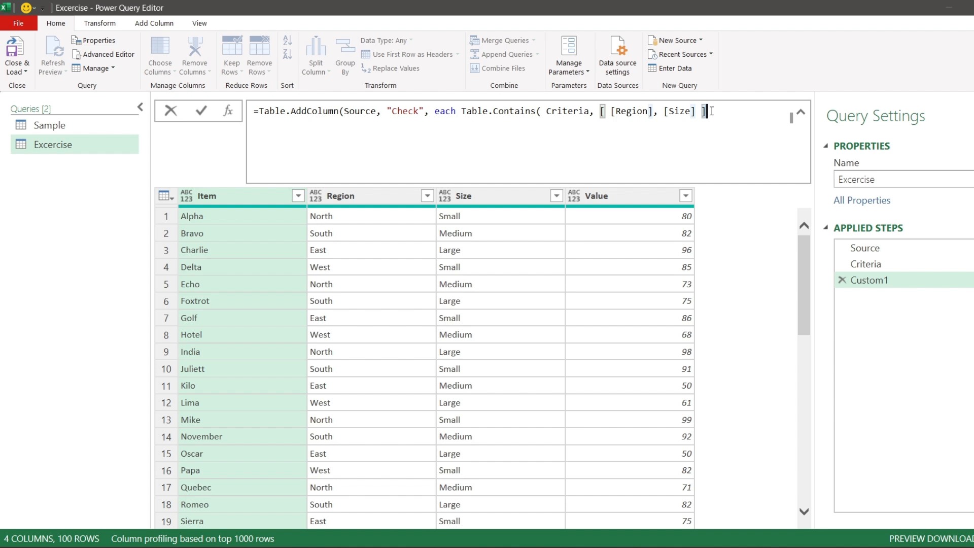
left_click_drag(601, 111, 723, 110)
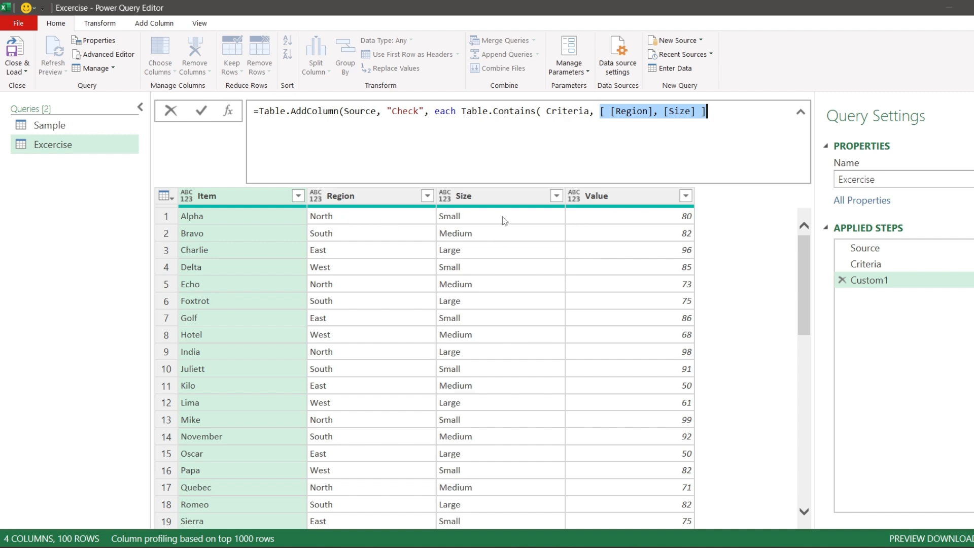
left_click(569, 111)
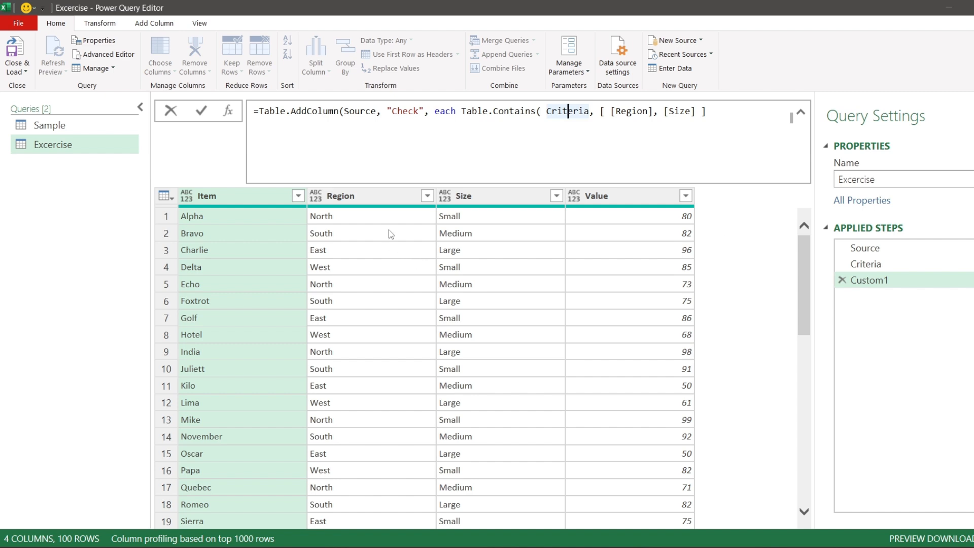
Step: Close the Table.Contains and Table.AddColumn parentheses, apply the formula, and view the Check column
key("Return")
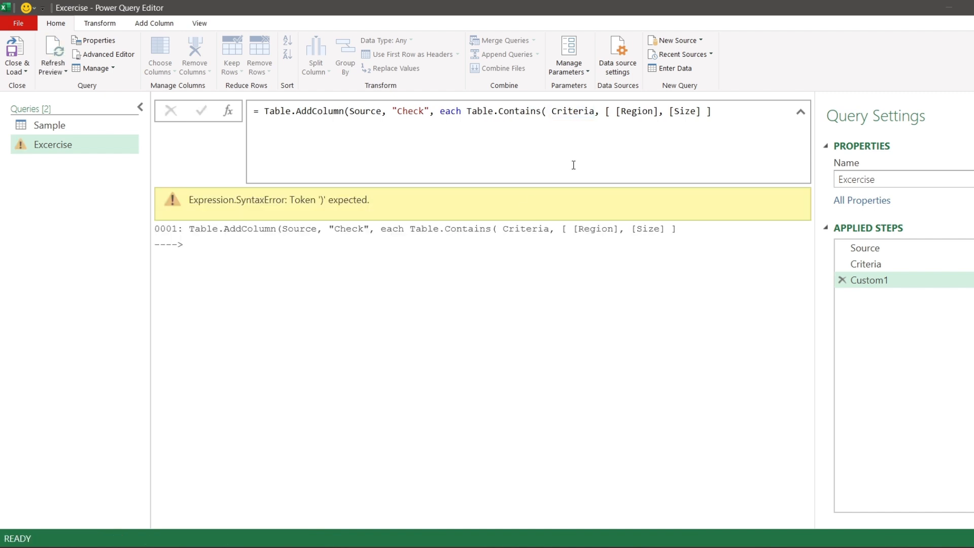
left_click(726, 112)
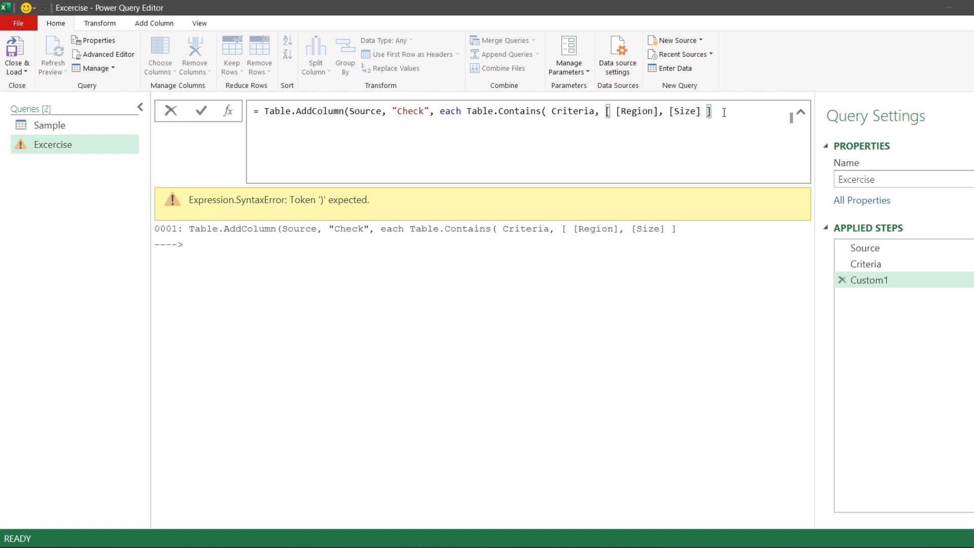
type("))")
left_click(204, 112)
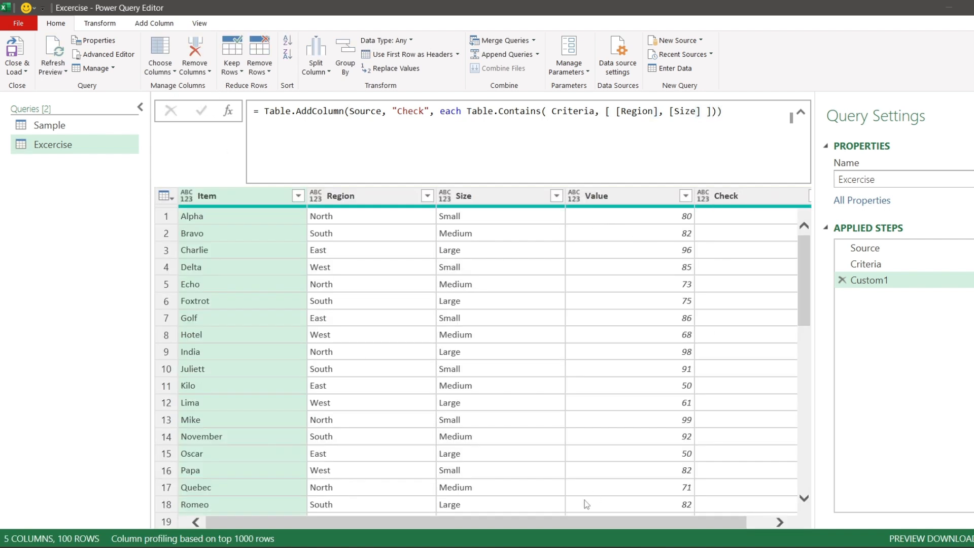
left_click_drag(568, 524, 591, 525)
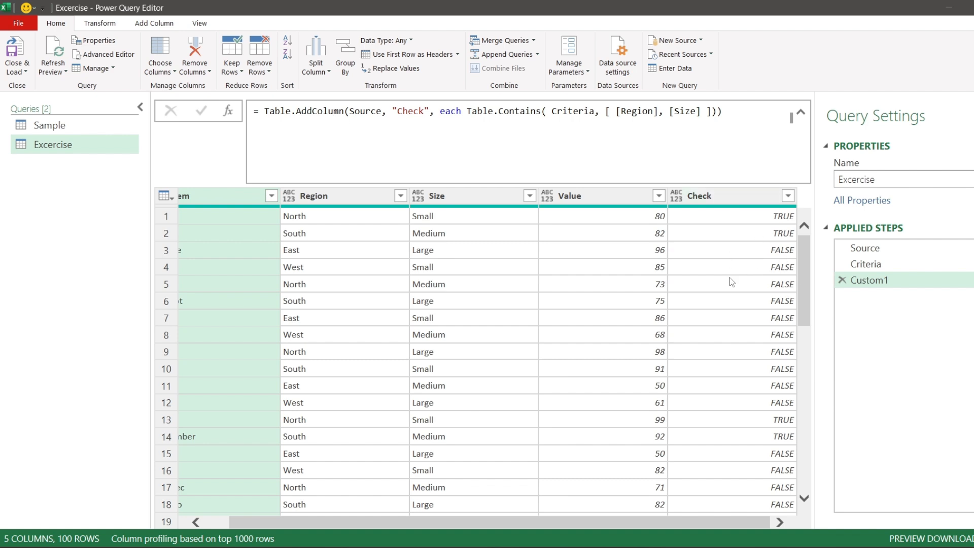
Step: Replace the AddColumn function in the Custom1 formula with Table.SelectRows
left_click(346, 111)
key("BackSpace")
key("BackSpace")
key("BackSpace")
key("BackSpace")
key("BackSpace")
key("BackSpace")
key("BackSpace")
key("BackSpace")
key("BackSpace")
type("se")
key("Tab")
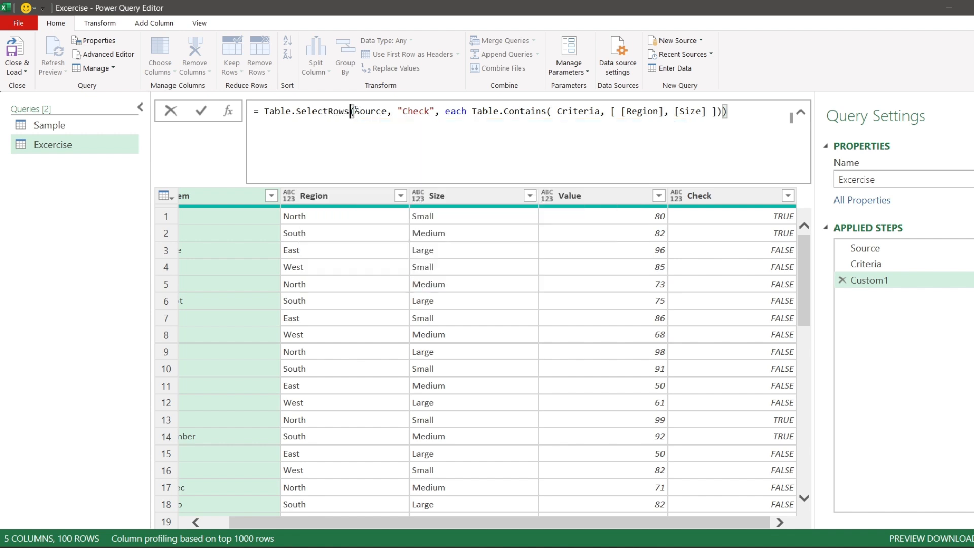
Step: Remove the "Check" argument after Source in the Table.SelectRows formula and apply the formula
mouse_move(375, 112)
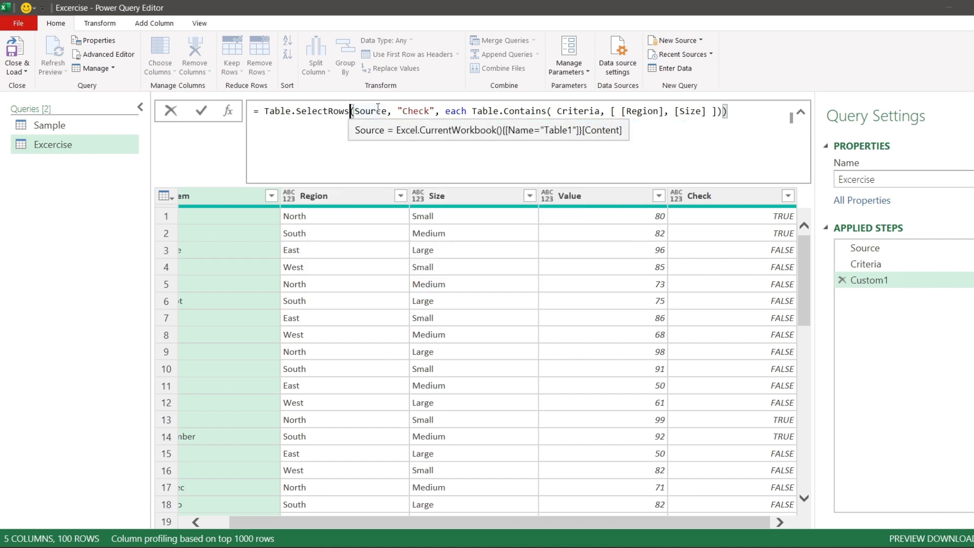
double_click(374, 112)
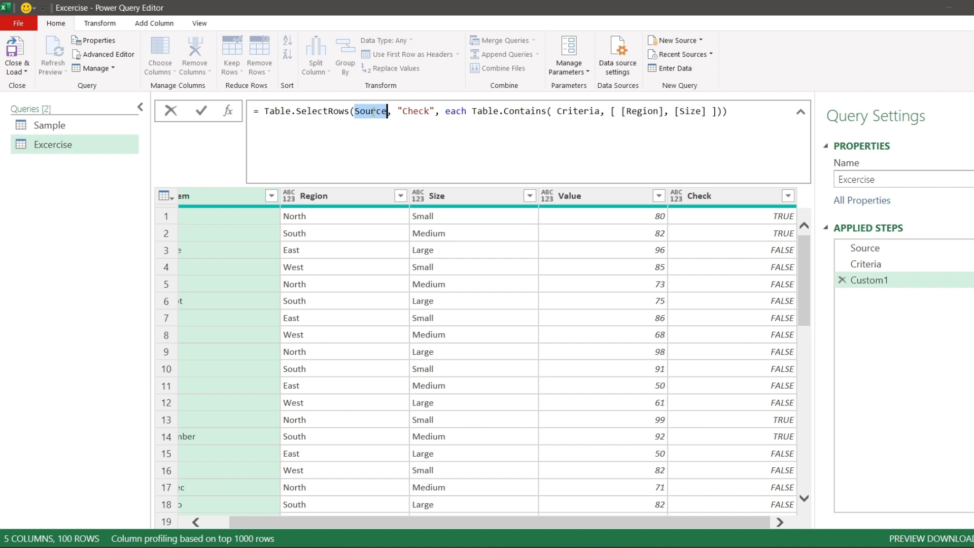
left_click(444, 112)
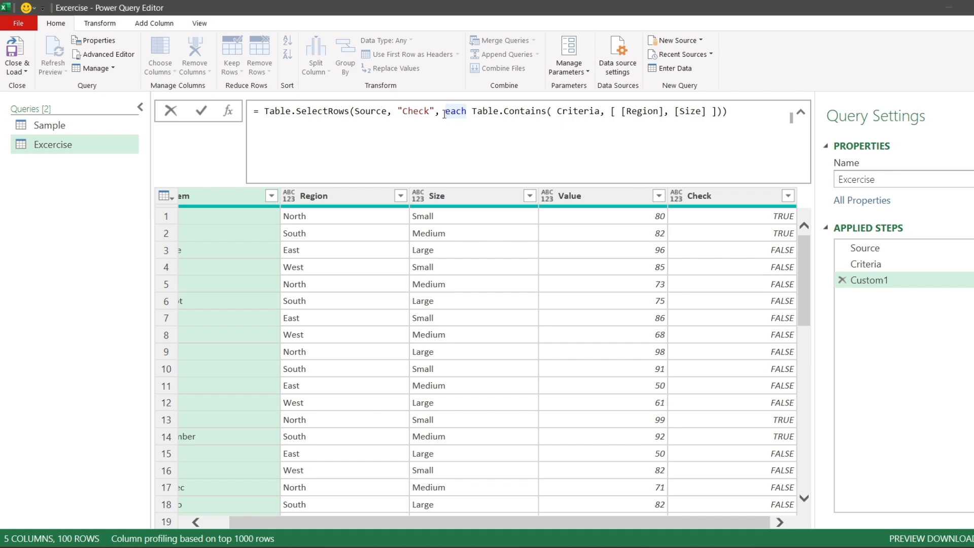
key("BackSpace")
key("BackSpace")
key("BackSpace")
key("BackSpace")
key("BackSpace")
key("BackSpace")
key("BackSpace")
key("BackSpace")
key("BackSpace")
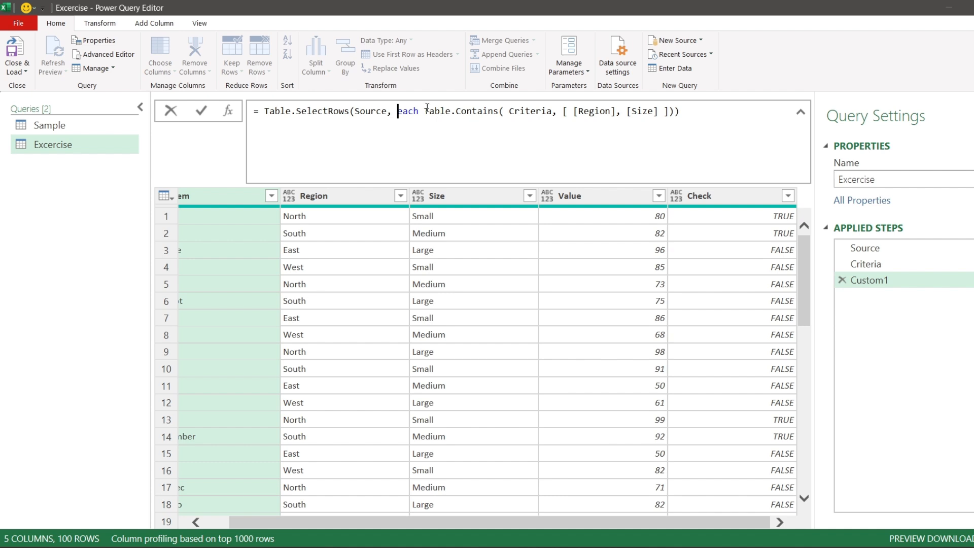
left_click(202, 112)
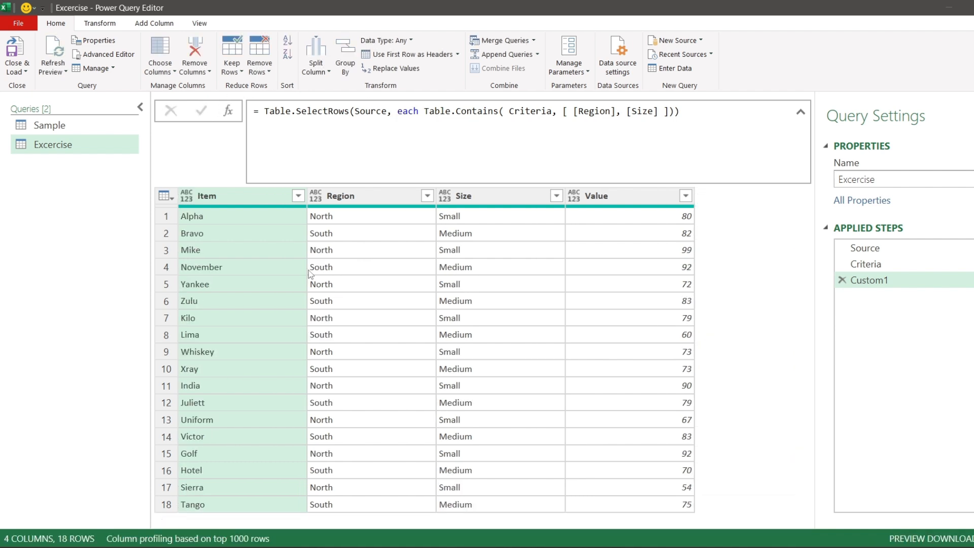